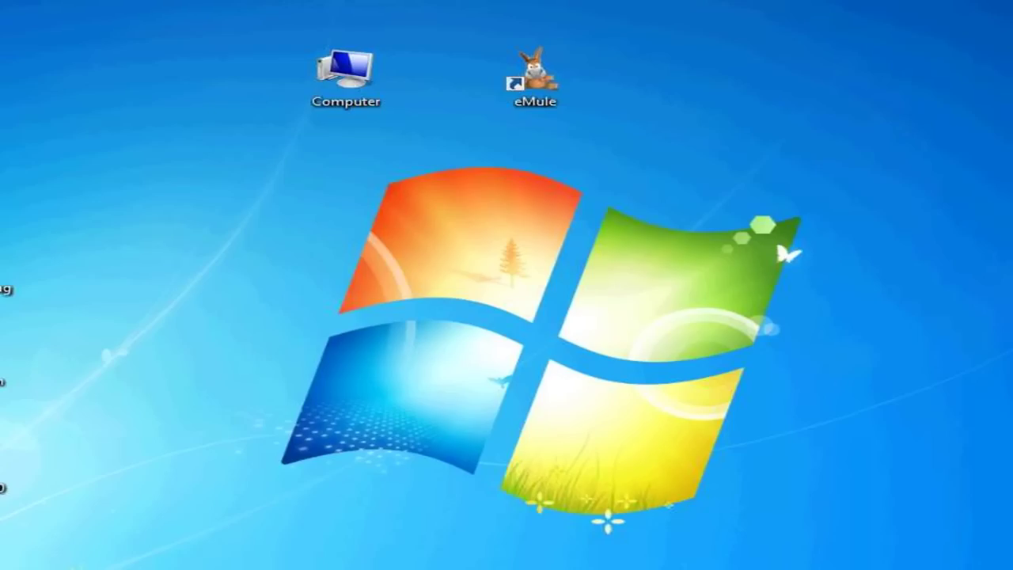
Step: Launch eMule and allow it through Windows Firewall on private networks
{"action": "left_click", "coordinate": [538, 89]}
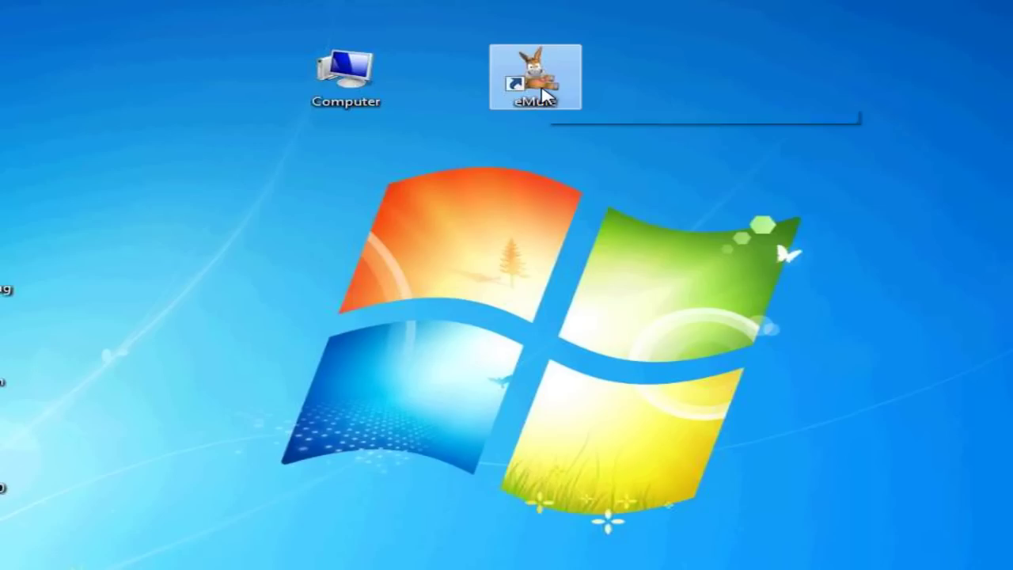
{"action": "double_click", "coordinate": [537, 73]}
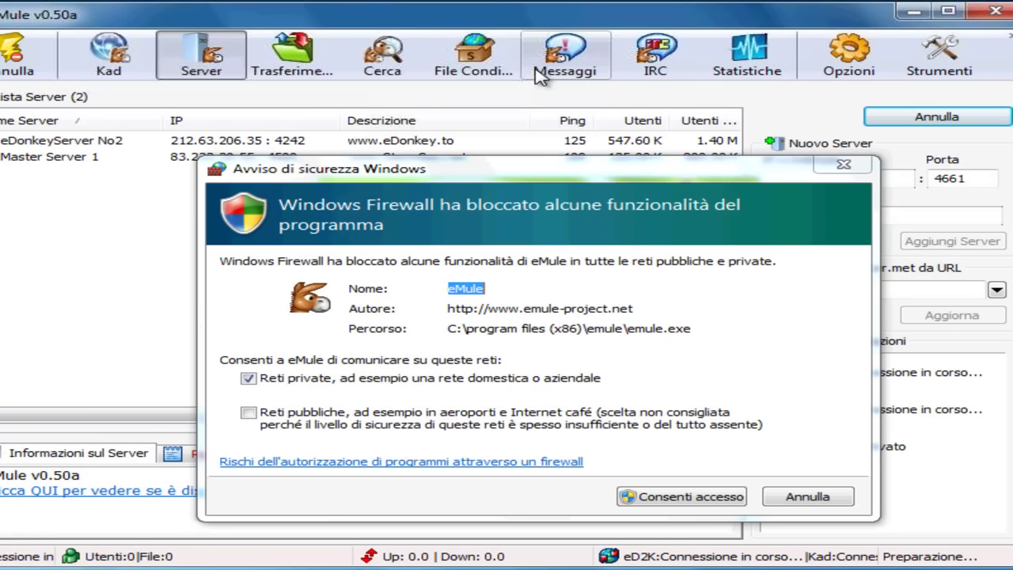
{"action": "left_click_drag", "start_coordinate": [477, 172], "coordinate": [471, 128]}
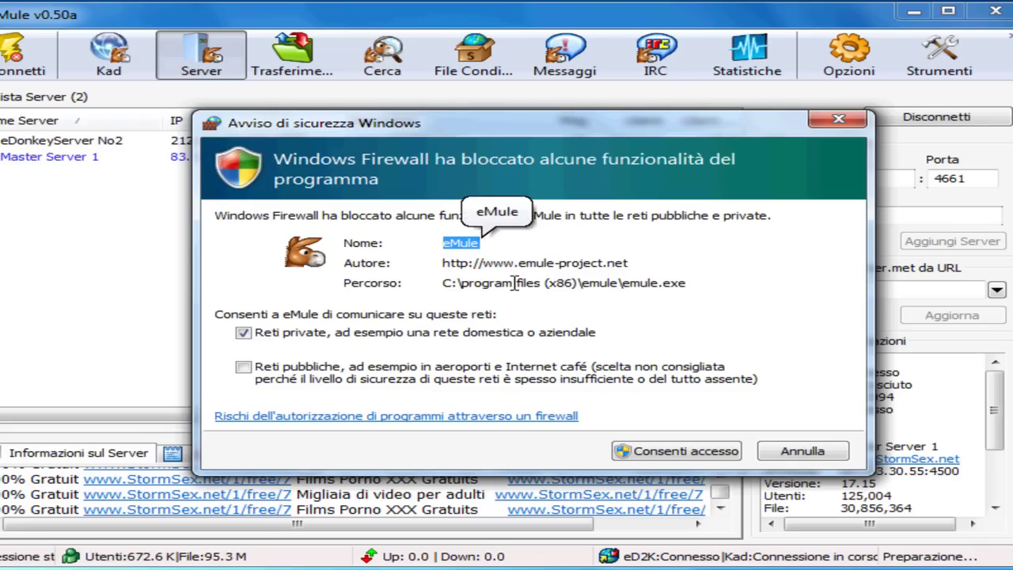
{"action": "left_click", "coordinate": [685, 453]}
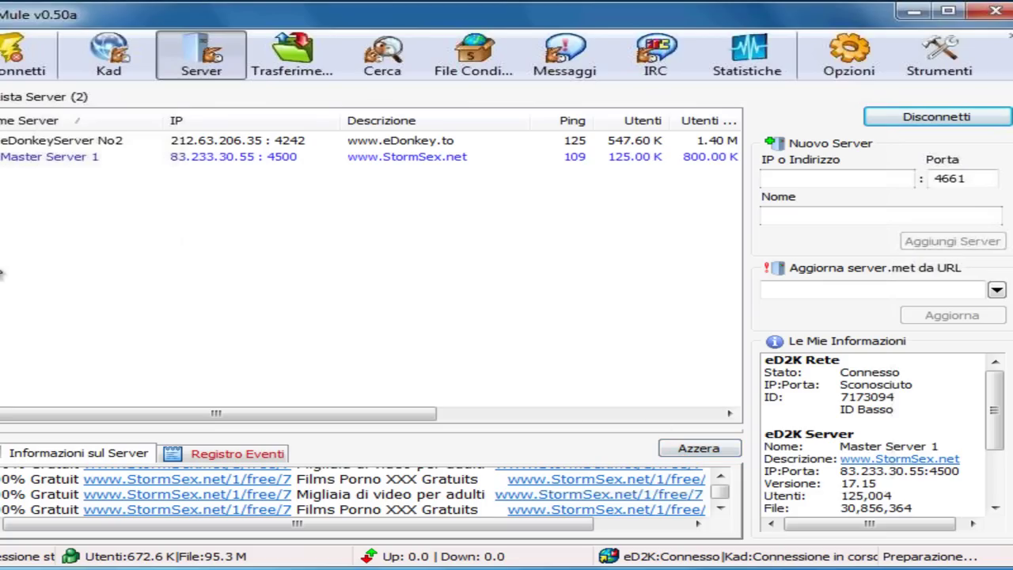
Step: Resize the eMule window and remove all servers from the server list
{"action": "left_click_drag", "start_coordinate": [0, 273], "coordinate": [3, 271]}
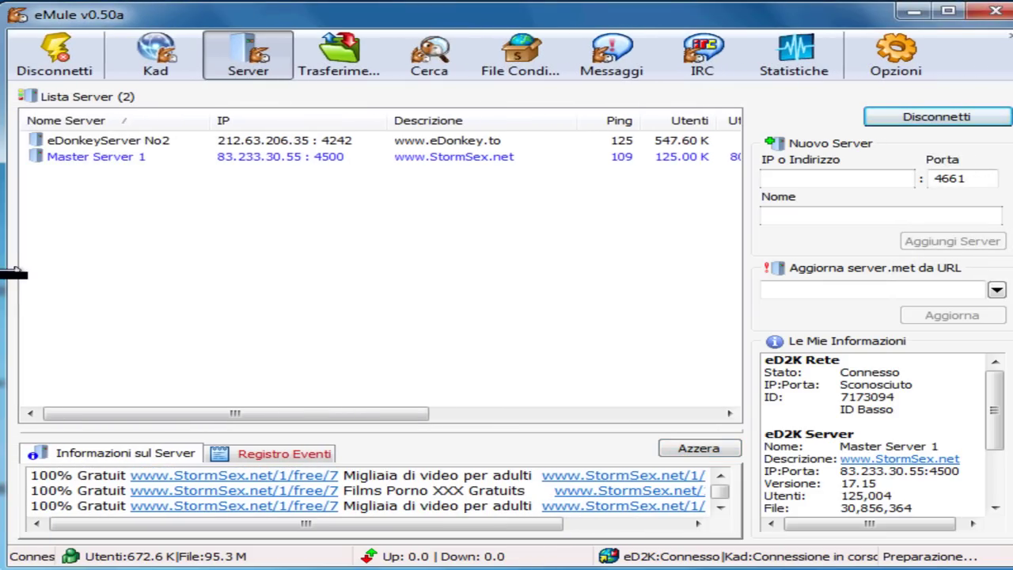
{"action": "left_click_drag", "start_coordinate": [1012, 284], "coordinate": [989, 286]}
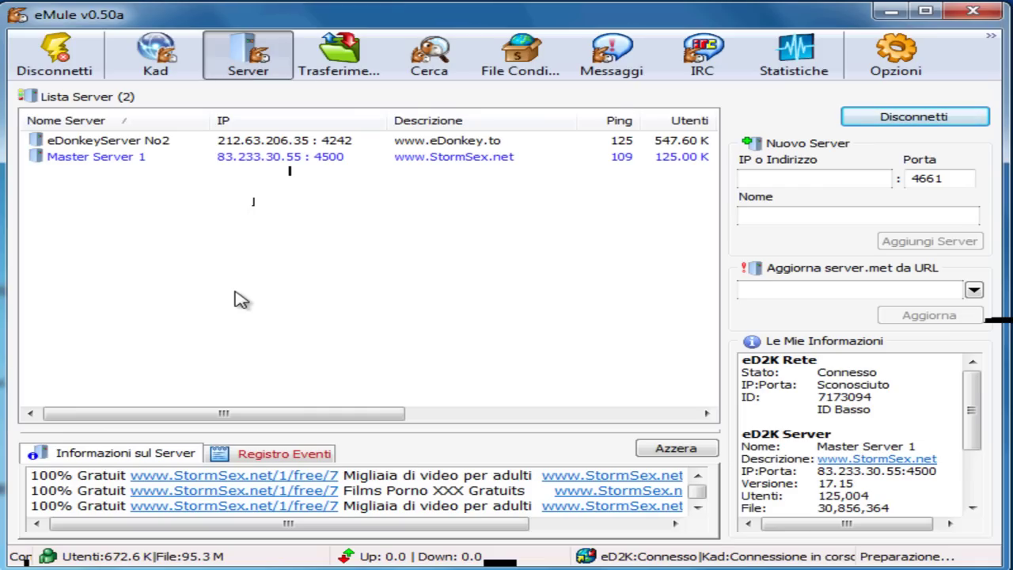
{"action": "right_click", "coordinate": [220, 226]}
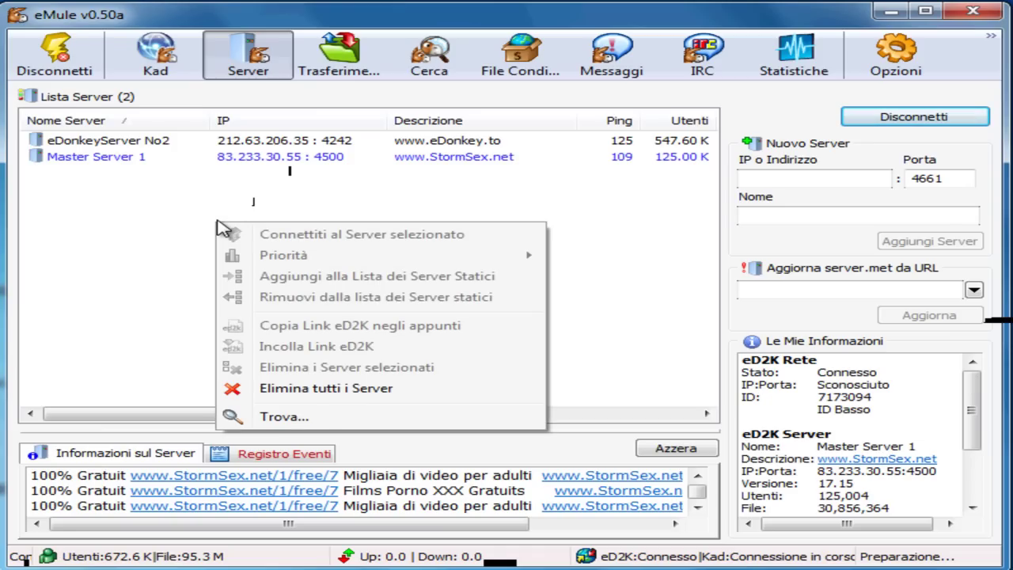
{"action": "left_click", "coordinate": [319, 390]}
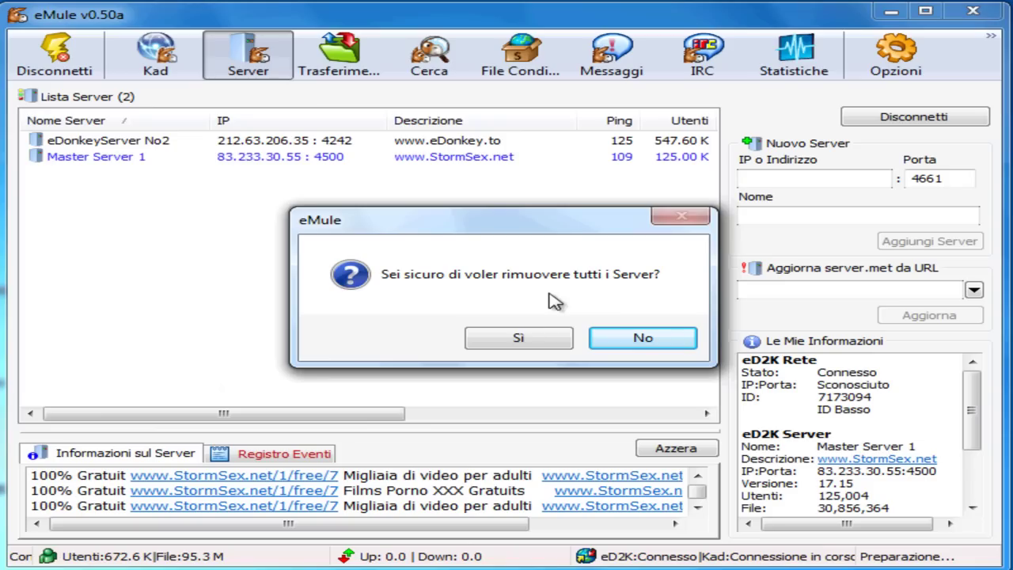
{"action": "left_click", "coordinate": [543, 342]}
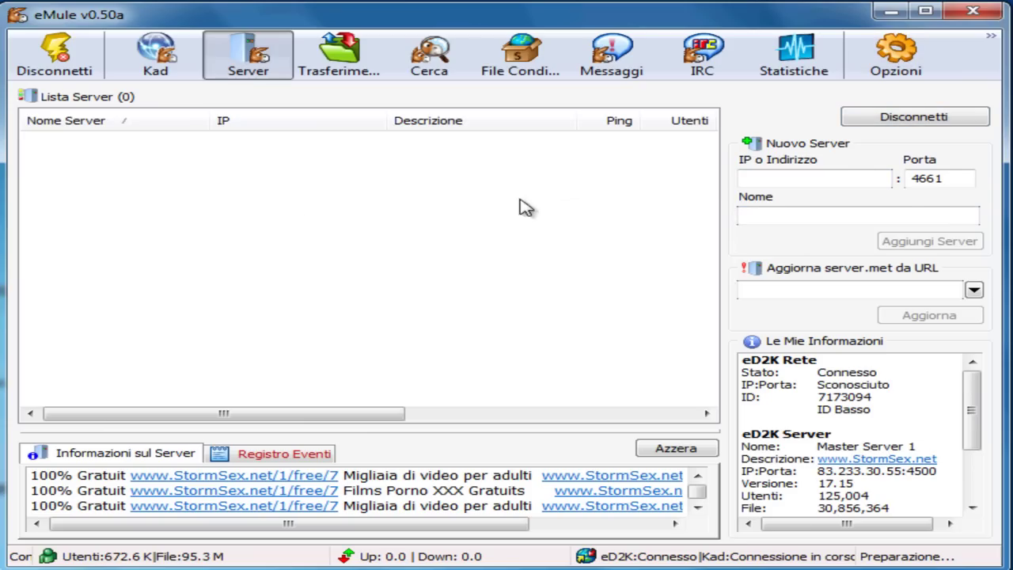
Step: Switch automatic connection at startup off and back on in the Connection options, check the Server options and accept the settings
{"action": "left_click", "coordinate": [896, 63]}
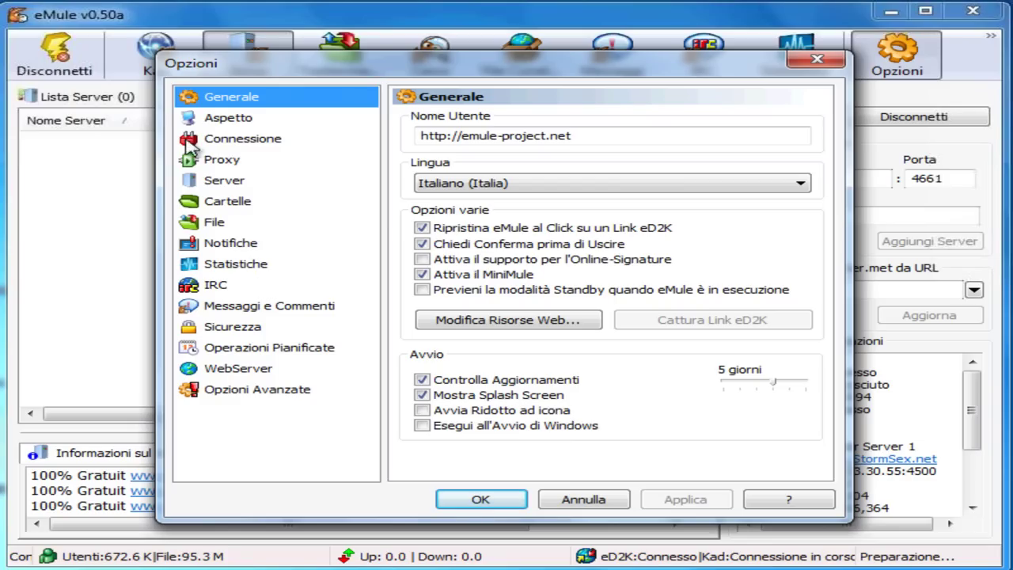
{"action": "left_click", "coordinate": [231, 147]}
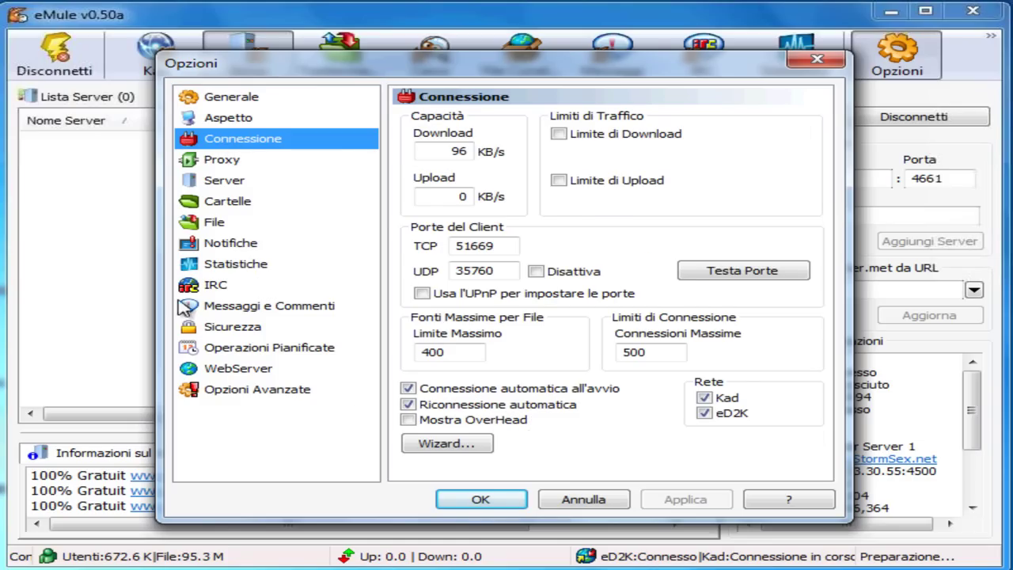
{"action": "left_click", "coordinate": [408, 390]}
{"action": "left_click", "coordinate": [476, 410]}
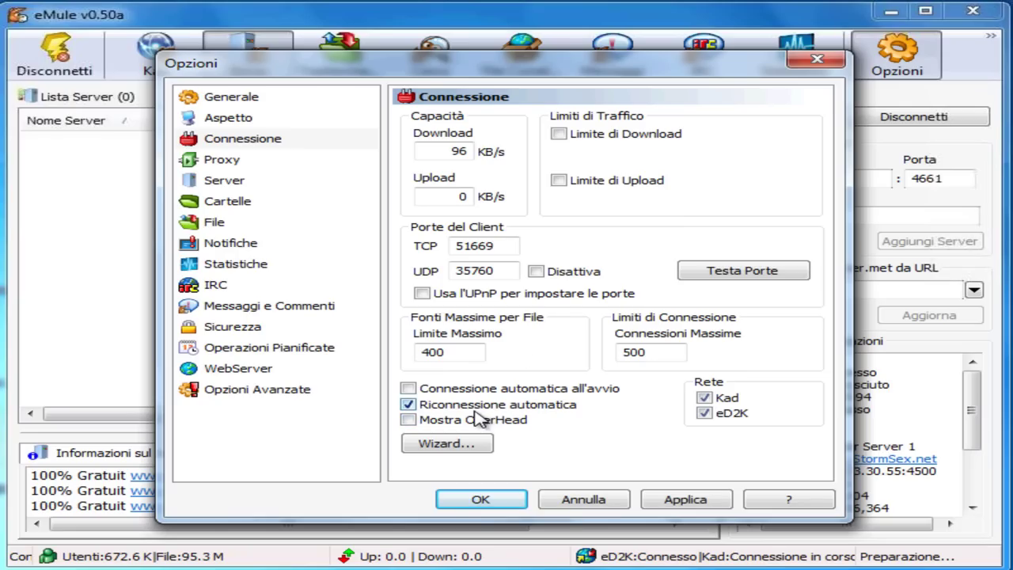
{"action": "left_click", "coordinate": [408, 388]}
{"action": "left_click", "coordinate": [210, 185]}
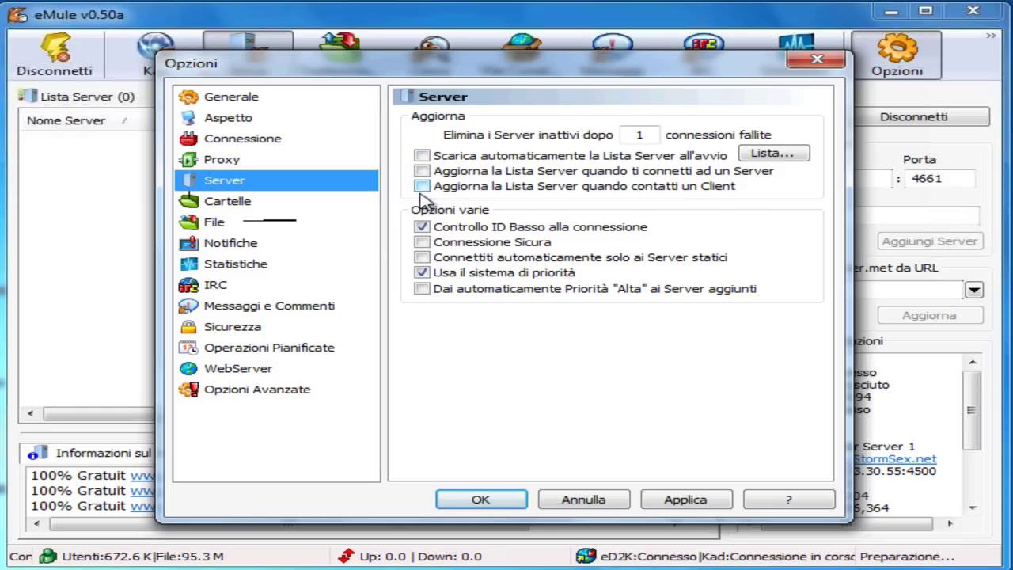
{"action": "left_click", "coordinate": [480, 504]}
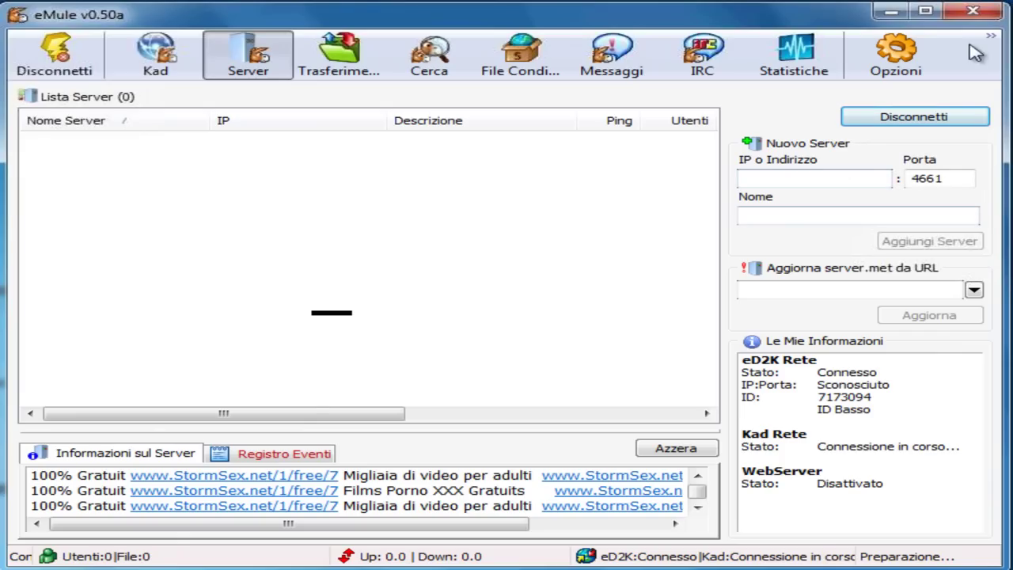
Step: Exit eMule and open Internet Explorer, declining to make it the default browser
{"action": "left_click", "coordinate": [969, 13]}
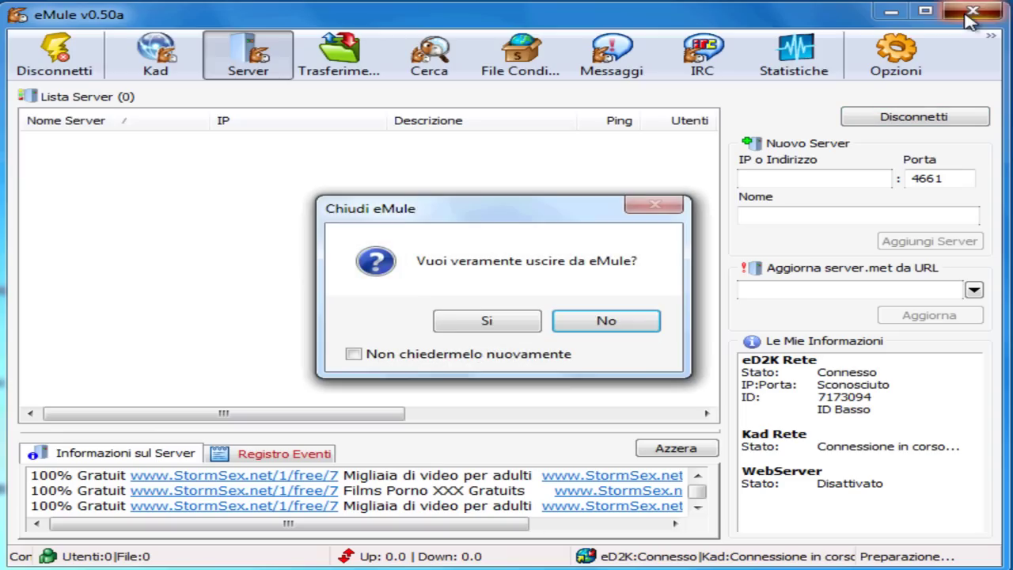
{"action": "left_click", "coordinate": [486, 322]}
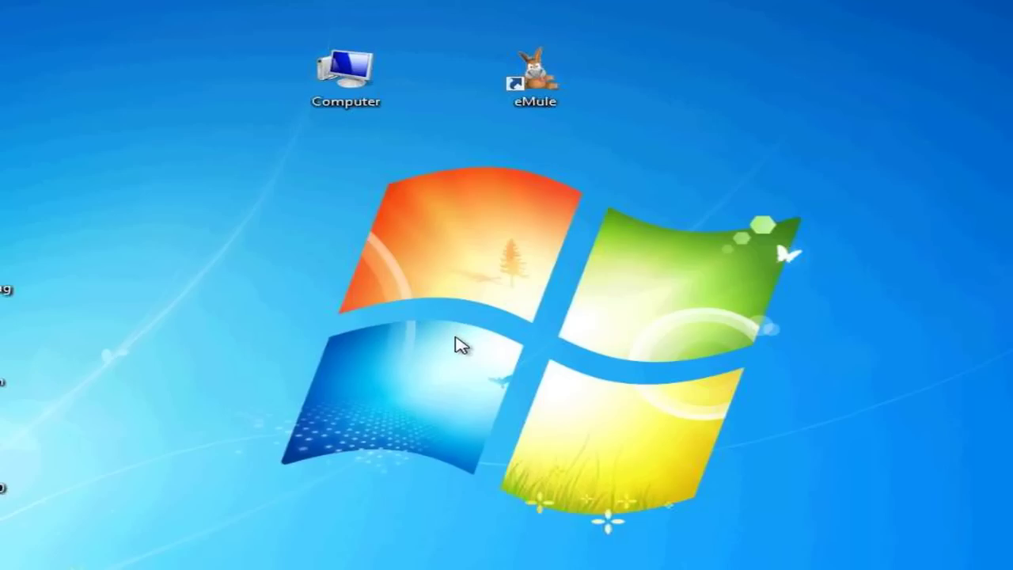
{"action": "key", "text": "super"}
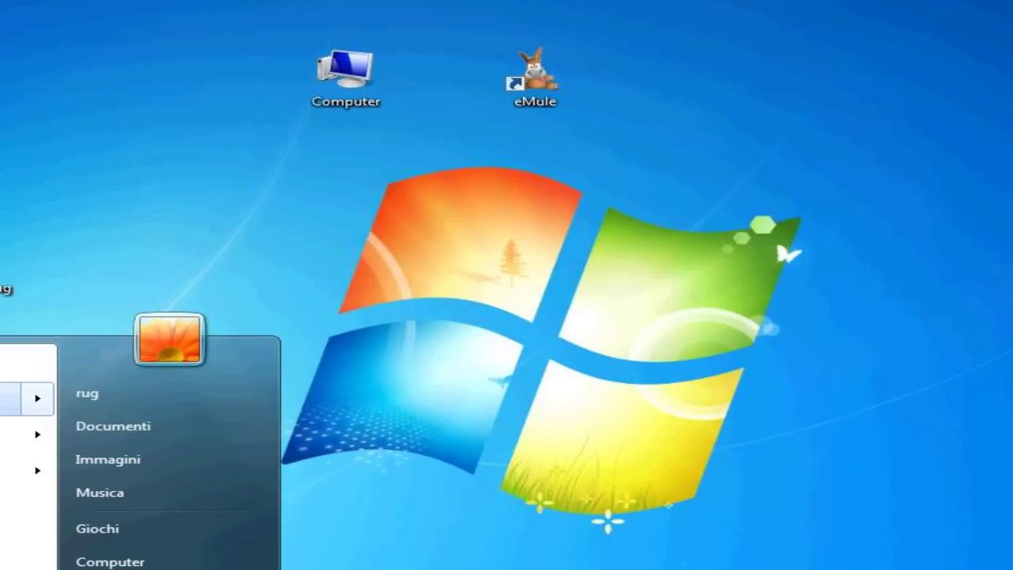
{"action": "key", "text": "Return"}
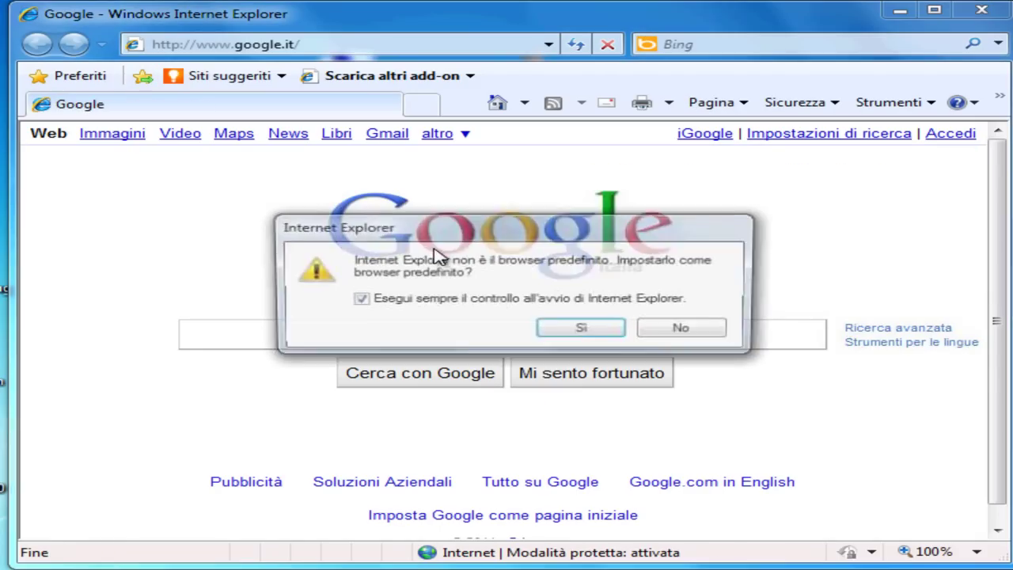
{"action": "left_click", "coordinate": [685, 329]}
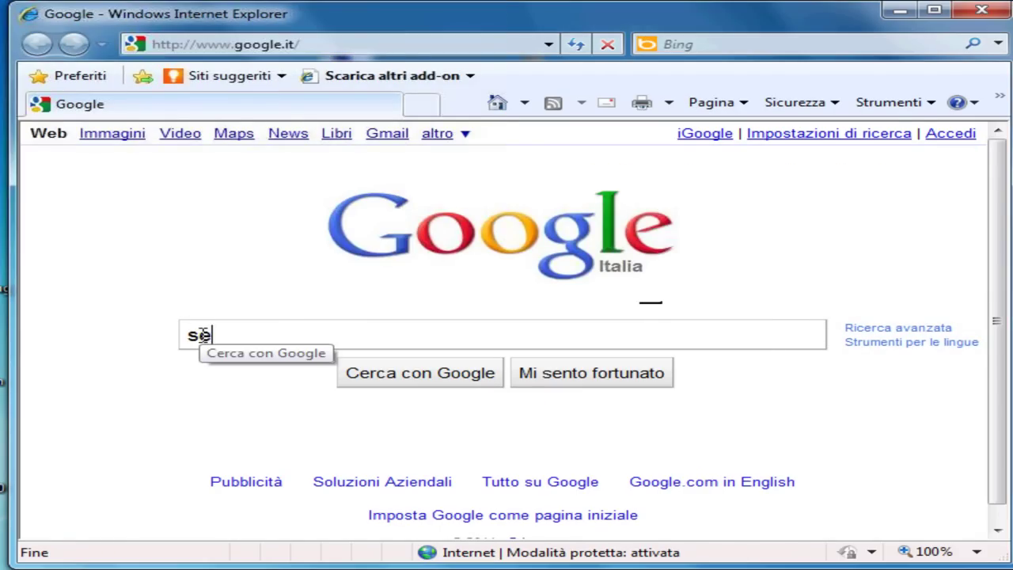
Step: Search Google for "server emule"
{"action": "type", "text": "rver e"}
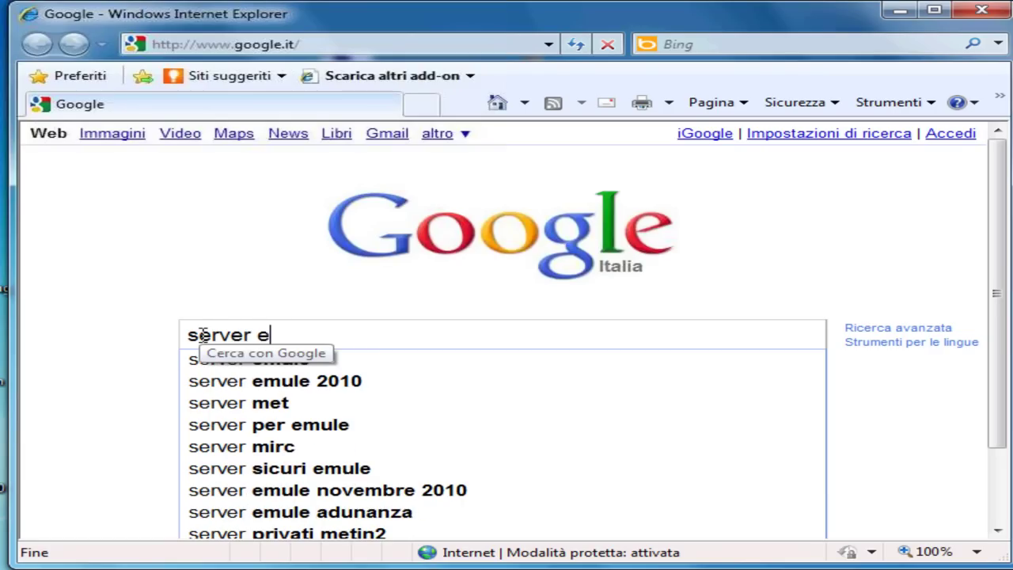
{"action": "type", "text": "mule"}
{"action": "left_click", "coordinate": [143, 431]}
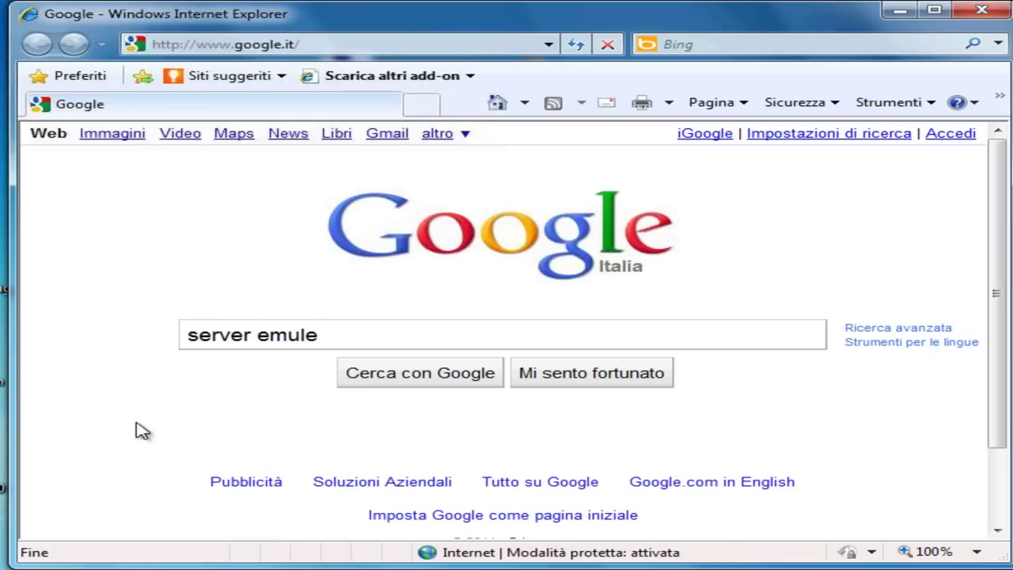
{"action": "left_click", "coordinate": [476, 388]}
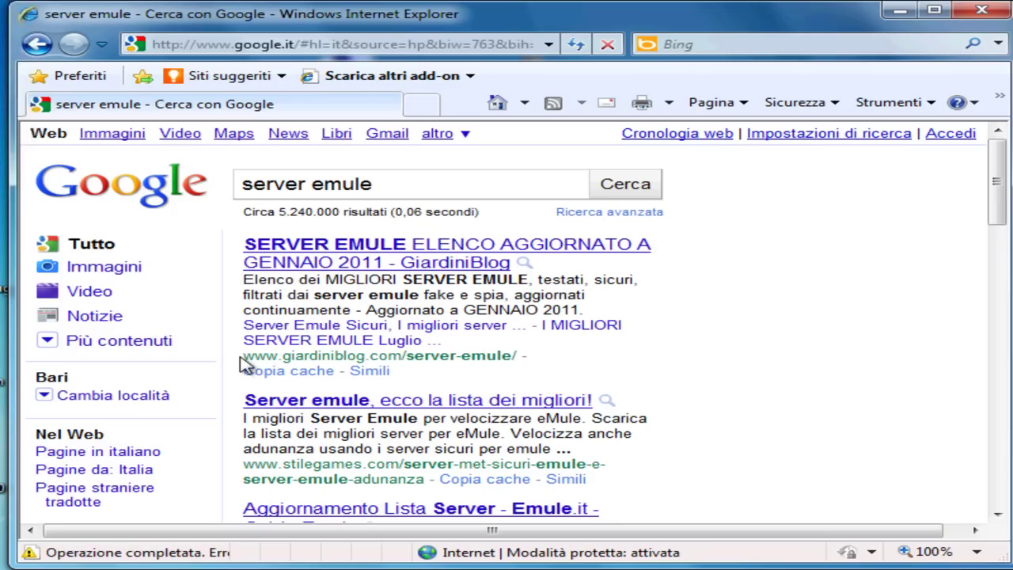
Step: Look through the search results and open the Geekissimo page with the eMule server list updated to January 2011
{"action": "left_click_drag", "start_coordinate": [242, 356], "coordinate": [407, 361]}
{"action": "left_click", "coordinate": [604, 368]}
{"action": "left_click_drag", "start_coordinate": [1003, 194], "coordinate": [995, 271]}
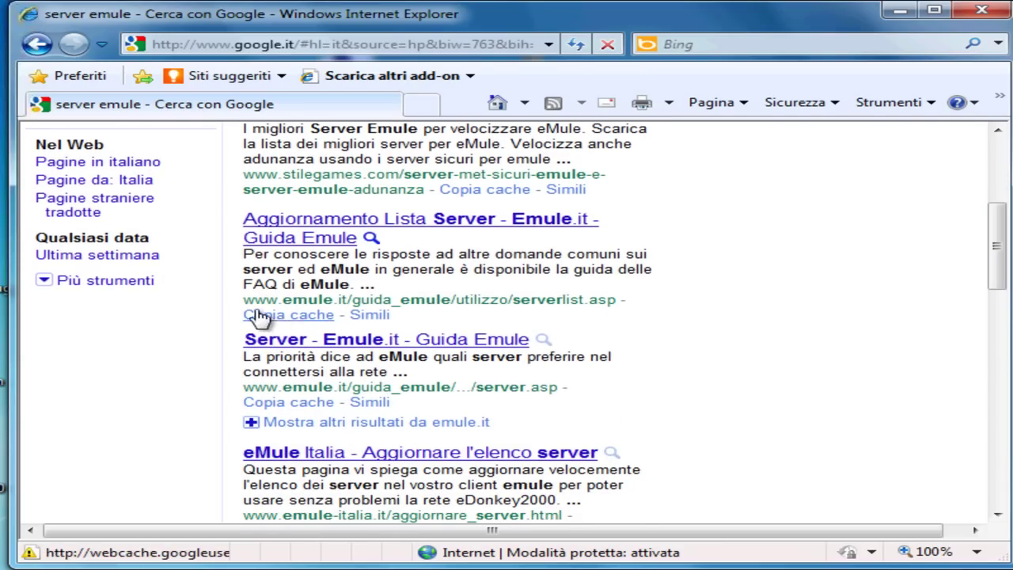
{"action": "left_click_drag", "start_coordinate": [998, 255], "coordinate": [984, 328]}
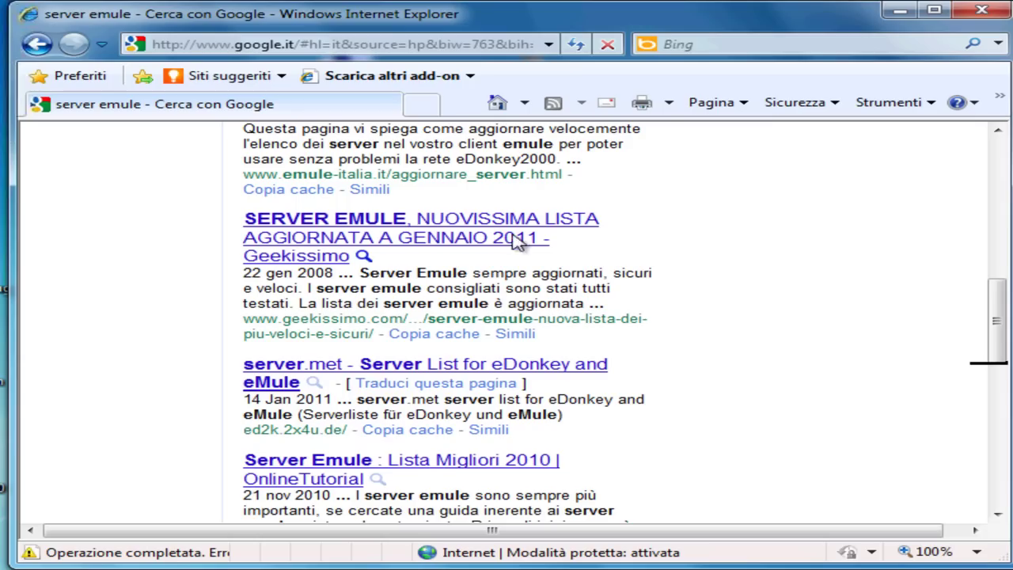
{"action": "left_click", "coordinate": [326, 233]}
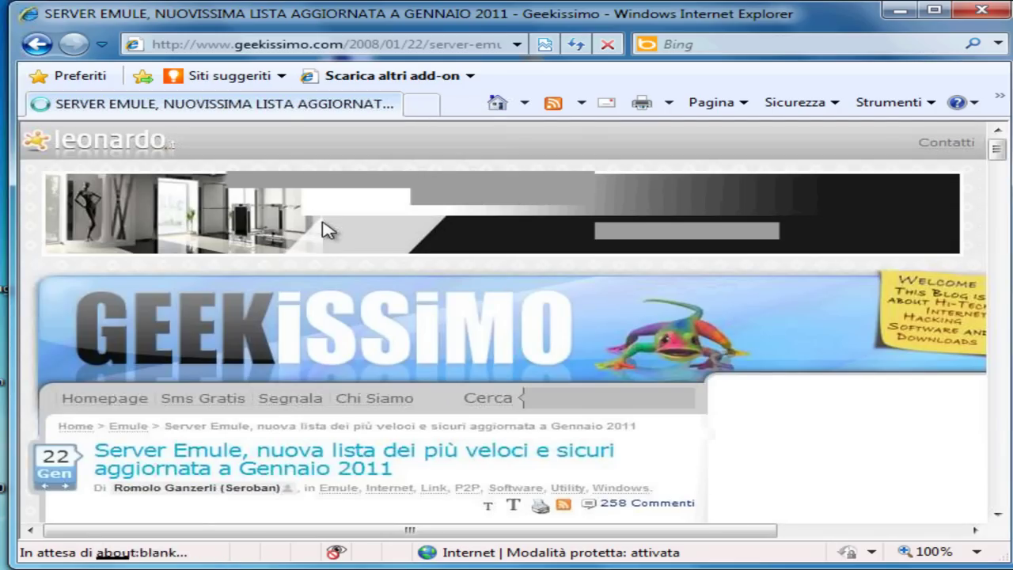
Step: Read the server update instructions in the Geekissimo article and highlight the five server list URLs
{"action": "mouse_move", "coordinate": [999, 154]}
{"action": "left_mouse_down"}
{"action": "mouse_move", "coordinate": [1001, 182]}
{"action": "mouse_move", "coordinate": [1003, 142]}
{"action": "left_mouse_up"}
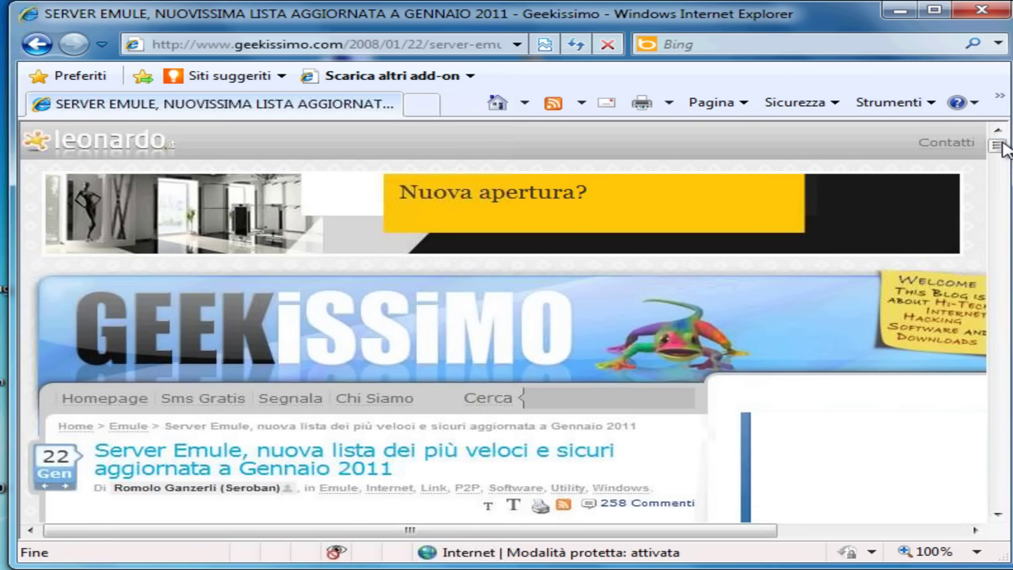
{"action": "left_click", "coordinate": [997, 514]}
{"action": "left_click_drag", "start_coordinate": [999, 518], "coordinate": [999, 520]}
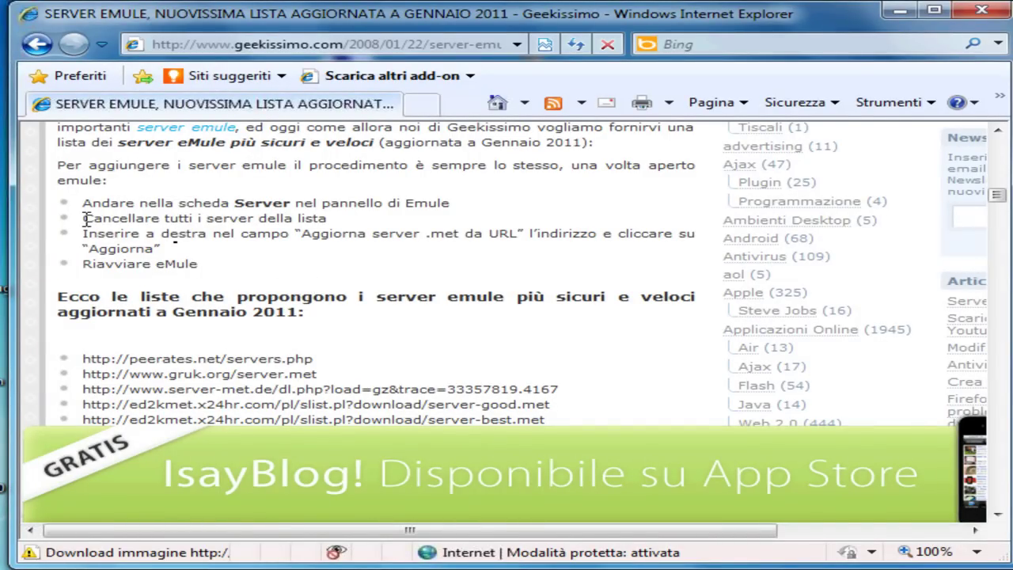
{"action": "left_click_drag", "start_coordinate": [83, 219], "coordinate": [315, 226]}
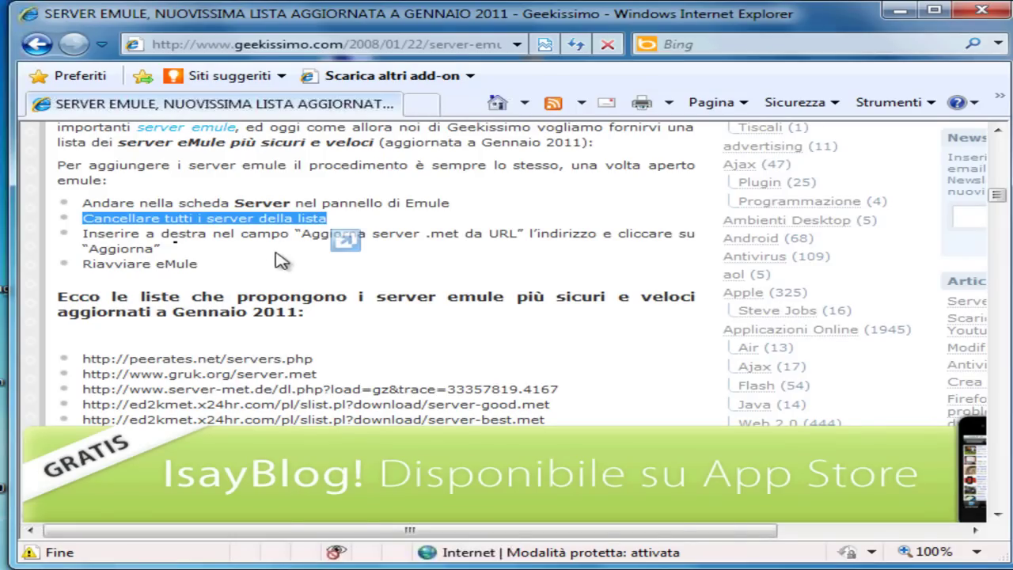
{"action": "left_click", "coordinate": [179, 255]}
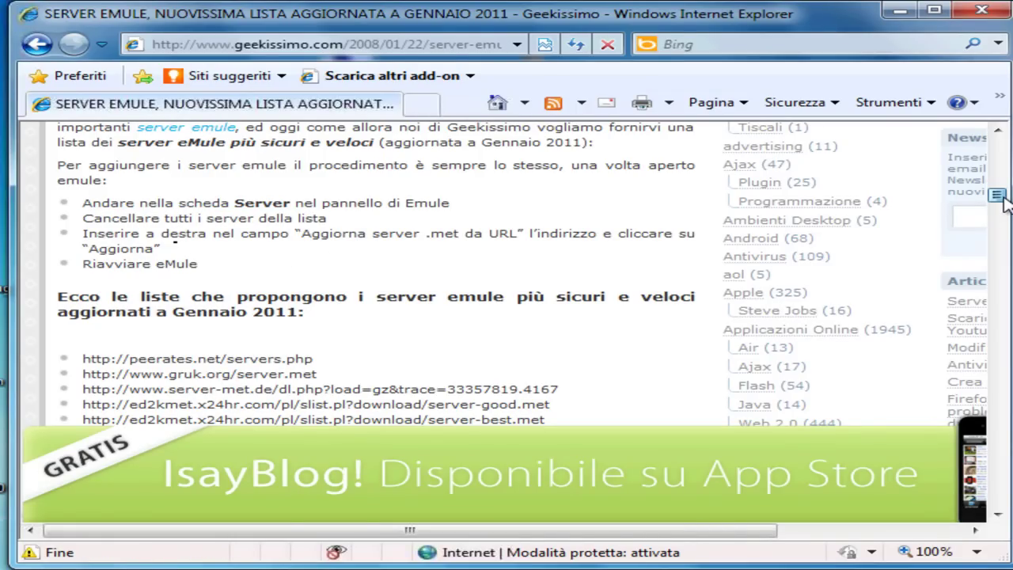
{"action": "left_click_drag", "start_coordinate": [1003, 201], "coordinate": [1003, 206]}
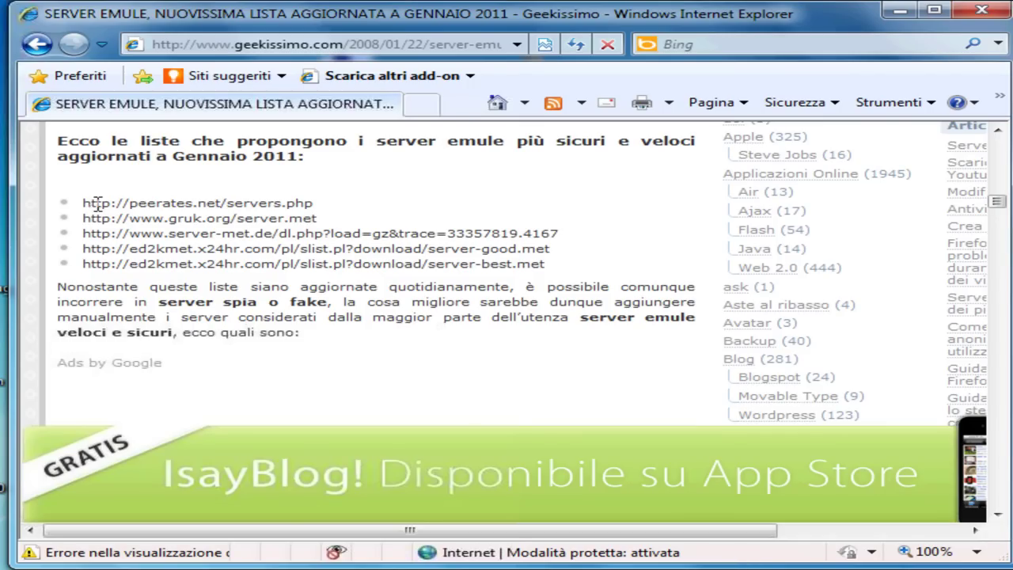
{"action": "left_click_drag", "start_coordinate": [554, 269], "coordinate": [93, 204]}
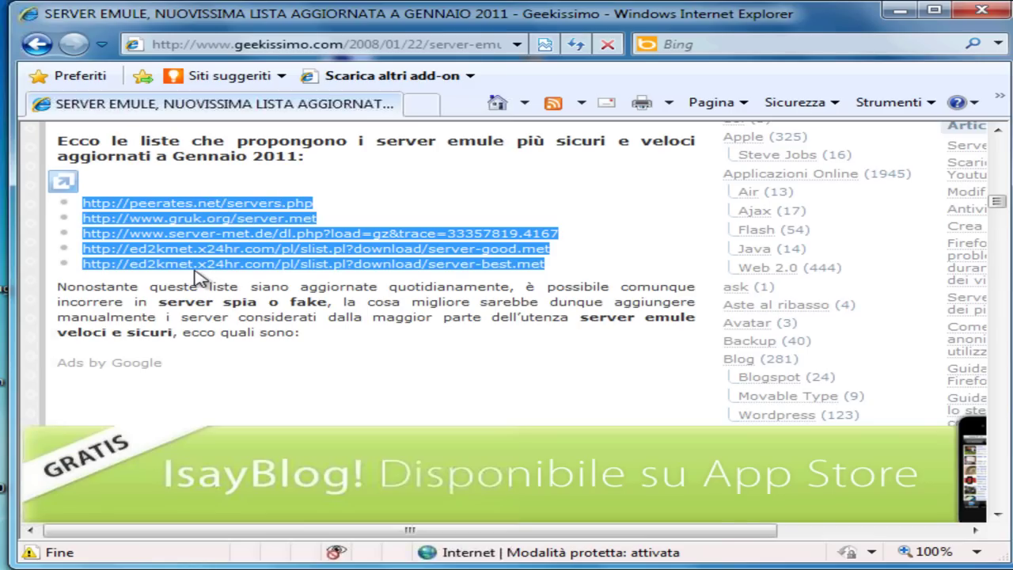
Step: Return to the Google results and open the GiardiniBlog page listing eMule servers updated to January 2011
{"action": "left_click", "coordinate": [39, 46]}
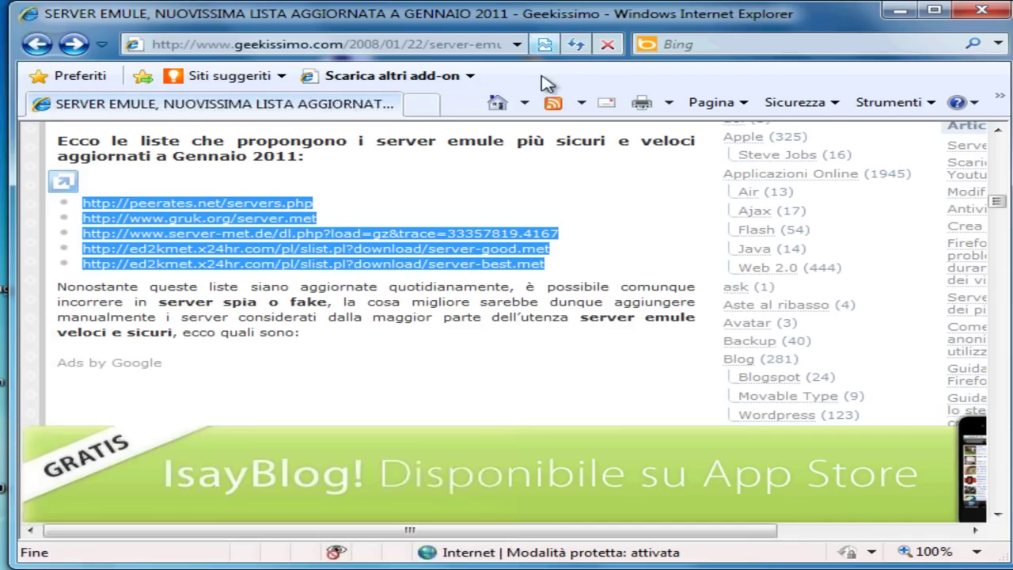
{"action": "left_click", "coordinate": [30, 52]}
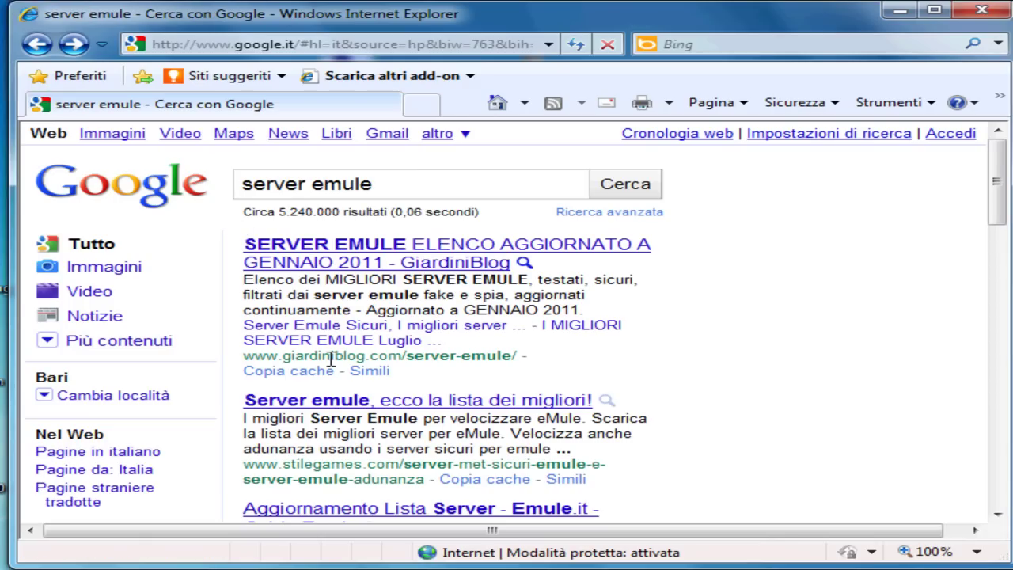
{"action": "left_click", "coordinate": [404, 250]}
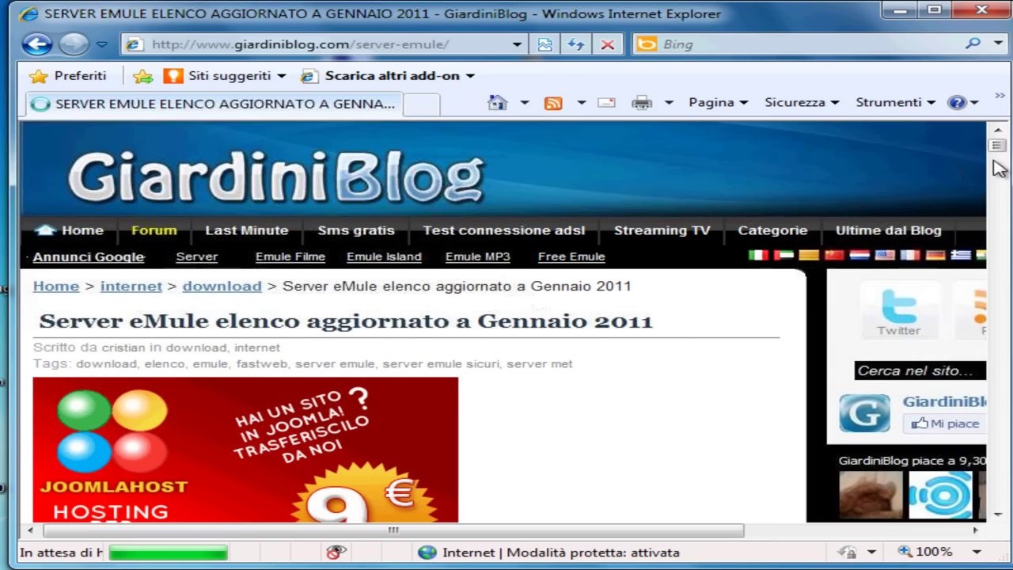
{"action": "scroll", "coordinate": [998, 168], "scroll_direction": "down", "scroll_amount": 5}
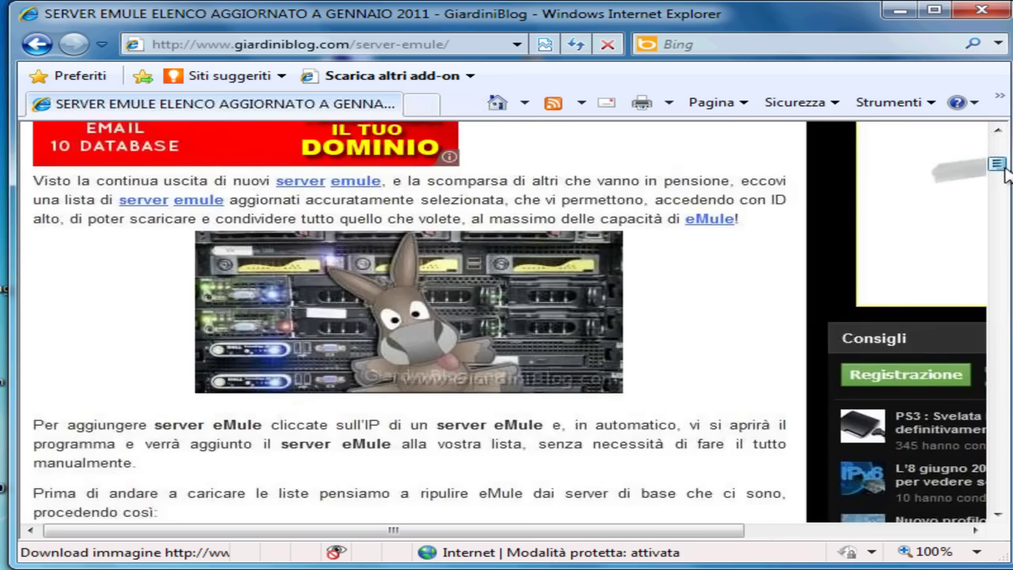
Step: Read the GiardiniBlog instructions for deleting the default servers and highlight the three server list update options that should be disabled
{"action": "scroll", "coordinate": [1002, 170], "scroll_direction": "down", "scroll_amount": 3}
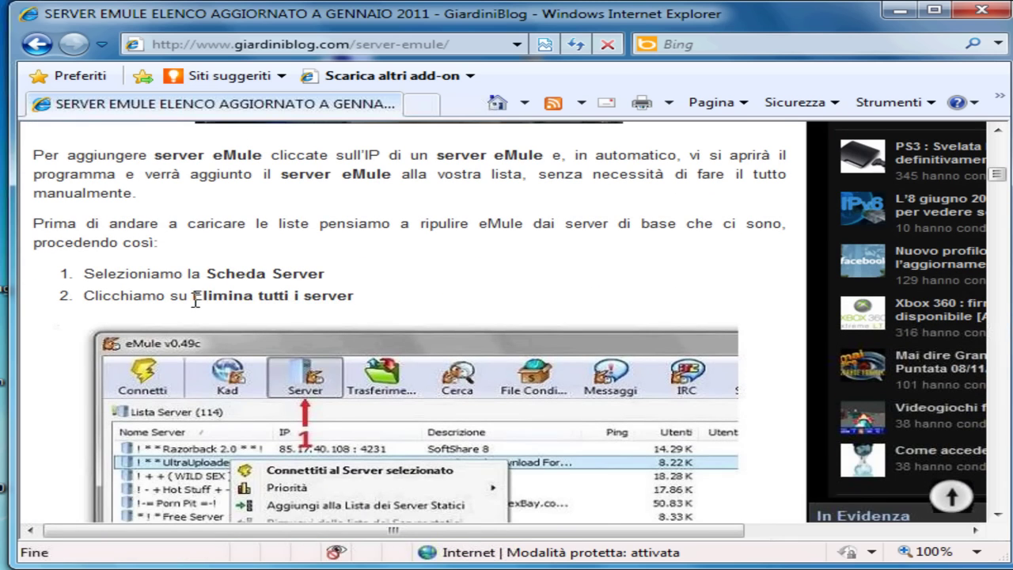
{"action": "left_click_drag", "start_coordinate": [193, 298], "coordinate": [355, 298]}
{"action": "left_click", "coordinate": [568, 289]}
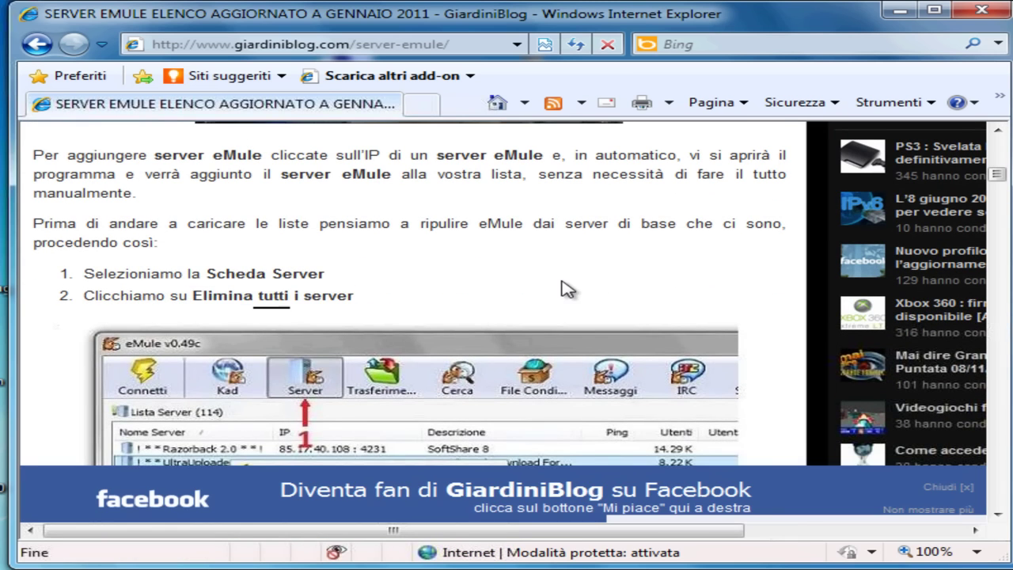
{"action": "left_click_drag", "start_coordinate": [997, 182], "coordinate": [1000, 199]}
{"action": "left_click_drag", "start_coordinate": [91, 290], "coordinate": [529, 335]}
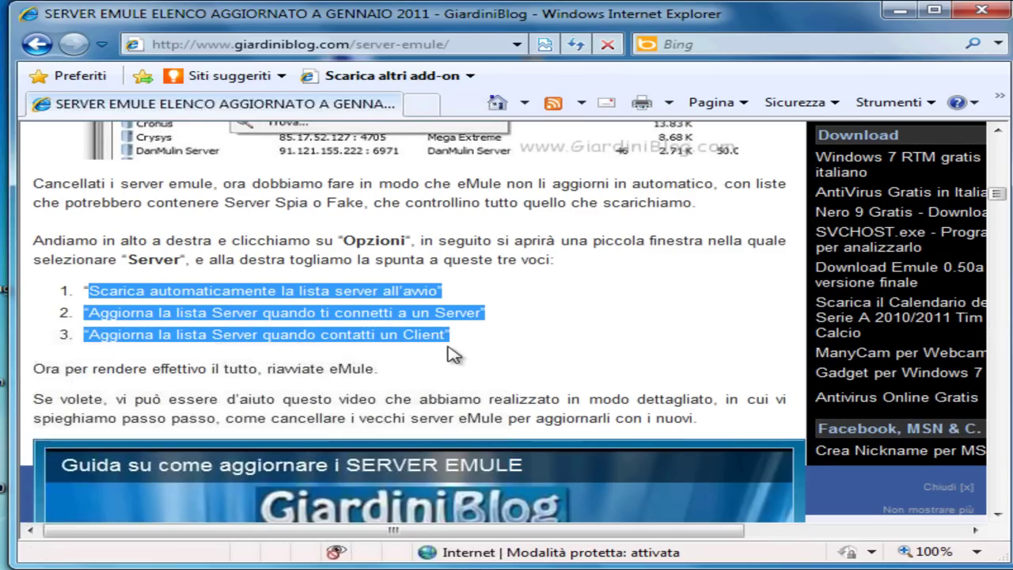
{"action": "left_click", "coordinate": [455, 337]}
Step: Add eDonkeyServer No2 (212.63.206.35:4242) to eMule from the blog's server list, allowing the link to open, and exit eMule and the blank browser window
{"action": "left_click_drag", "start_coordinate": [1002, 190], "coordinate": [1005, 245]}
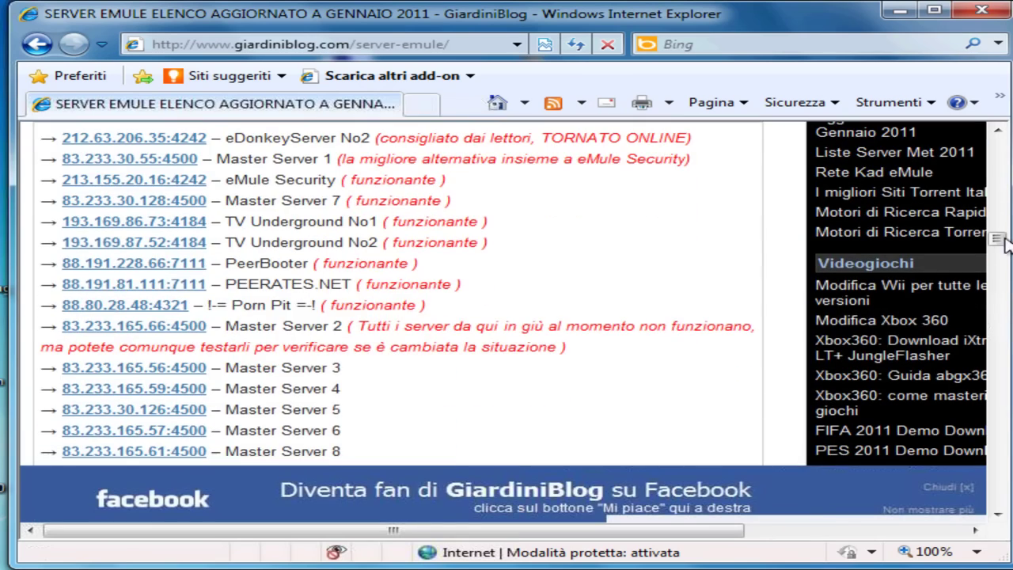
{"action": "scroll", "coordinate": [513, 252], "scroll_direction": "up", "scroll_amount": 1}
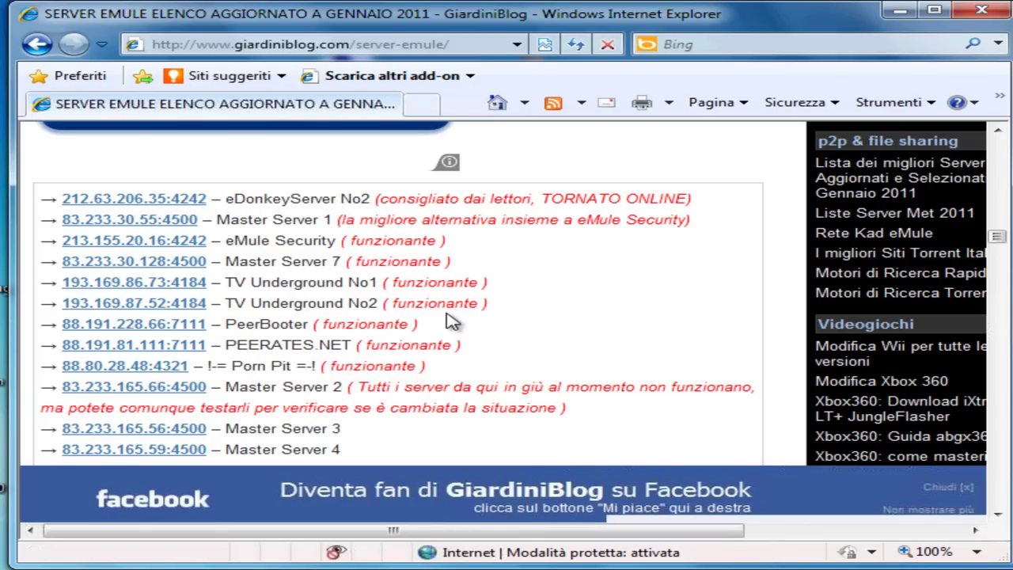
{"action": "left_click", "coordinate": [134, 201]}
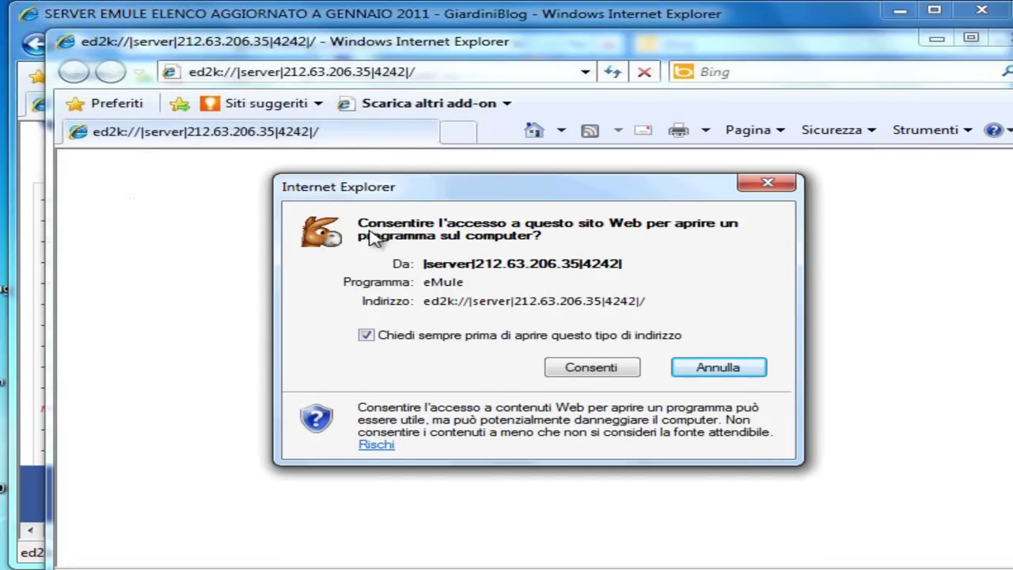
{"action": "left_click", "coordinate": [591, 368]}
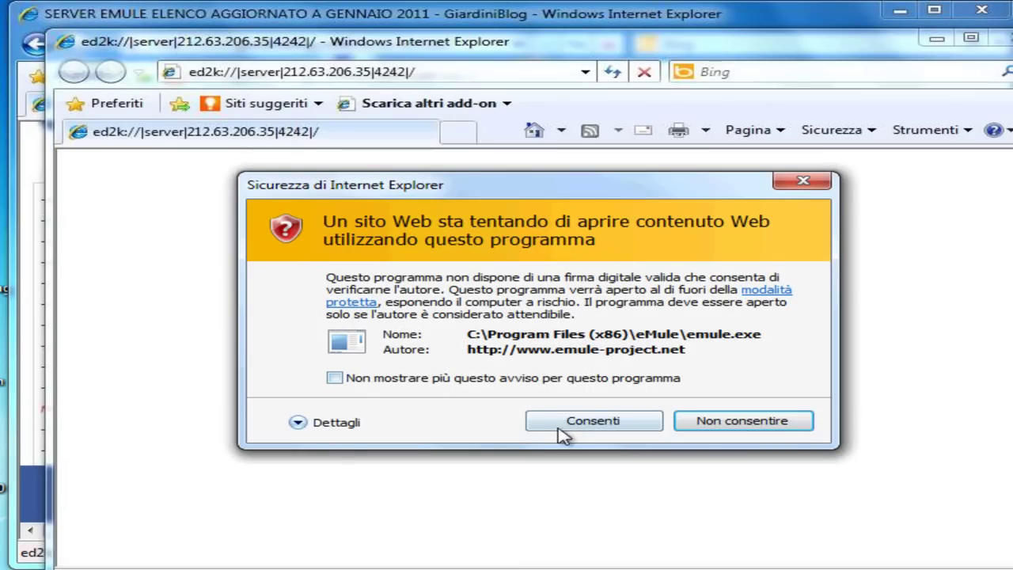
{"action": "left_click", "coordinate": [568, 427]}
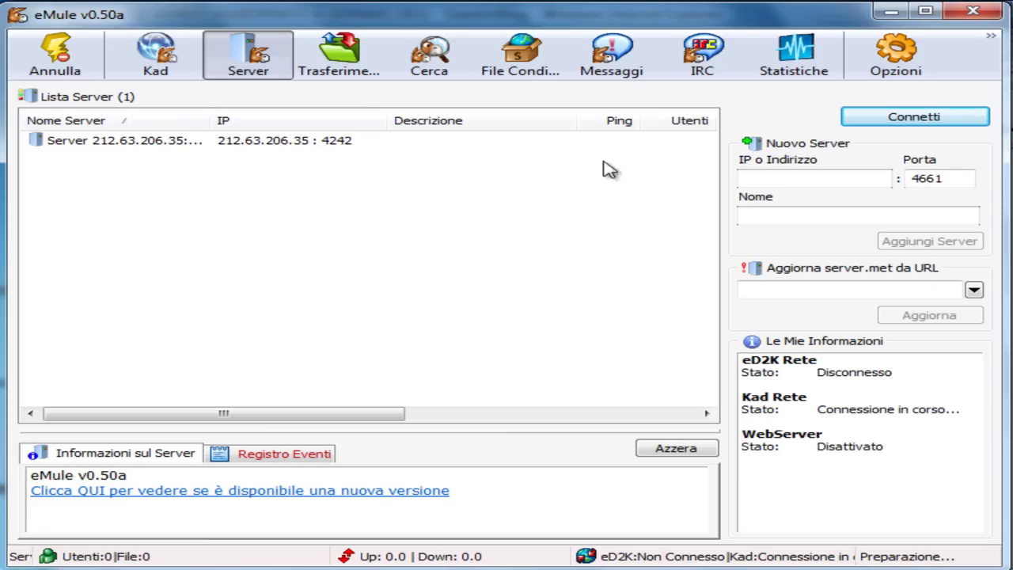
{"action": "left_click", "coordinate": [973, 11]}
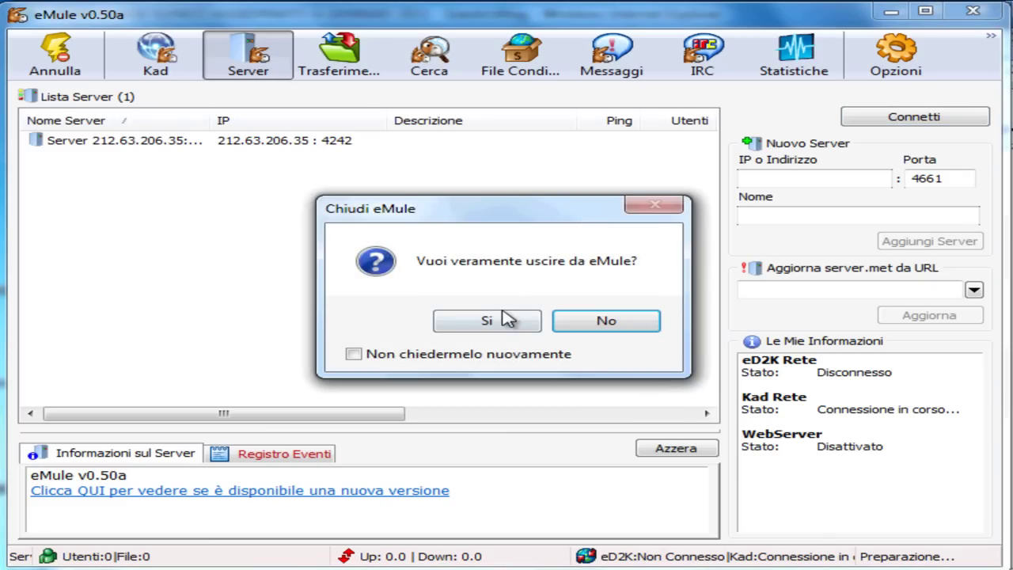
{"action": "left_click", "coordinate": [500, 322]}
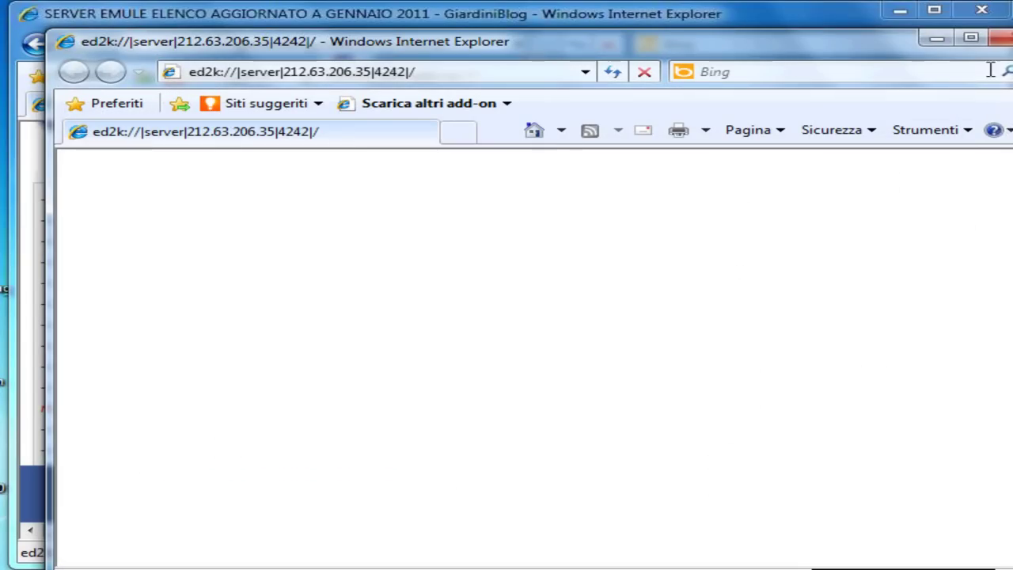
{"action": "left_click", "coordinate": [1004, 38]}
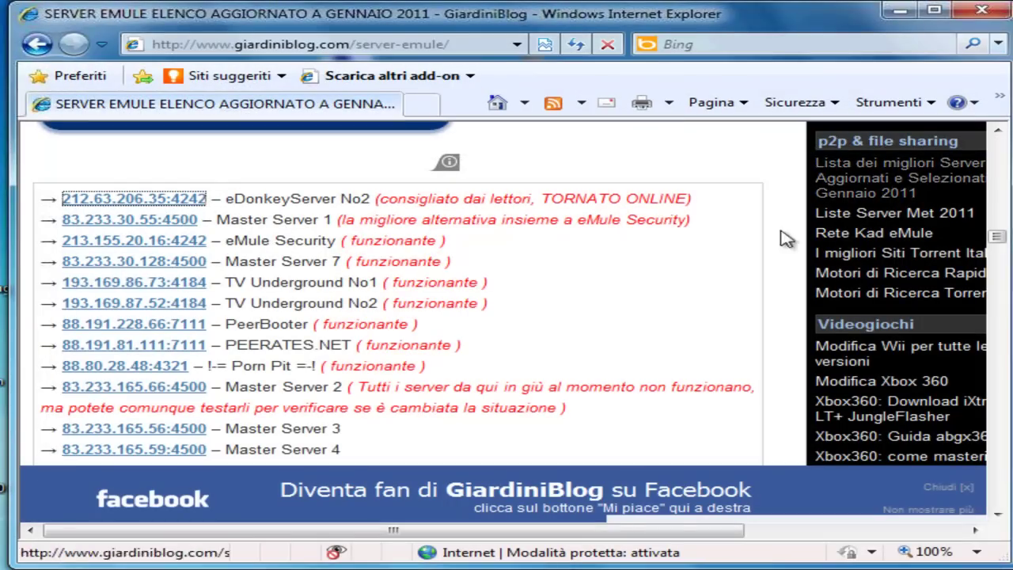
Step: Add Master Server 1 (83.233.30.55:4500) to eMule from the blog's list, allowing the program to open, and exit eMule
{"action": "left_click", "coordinate": [134, 222]}
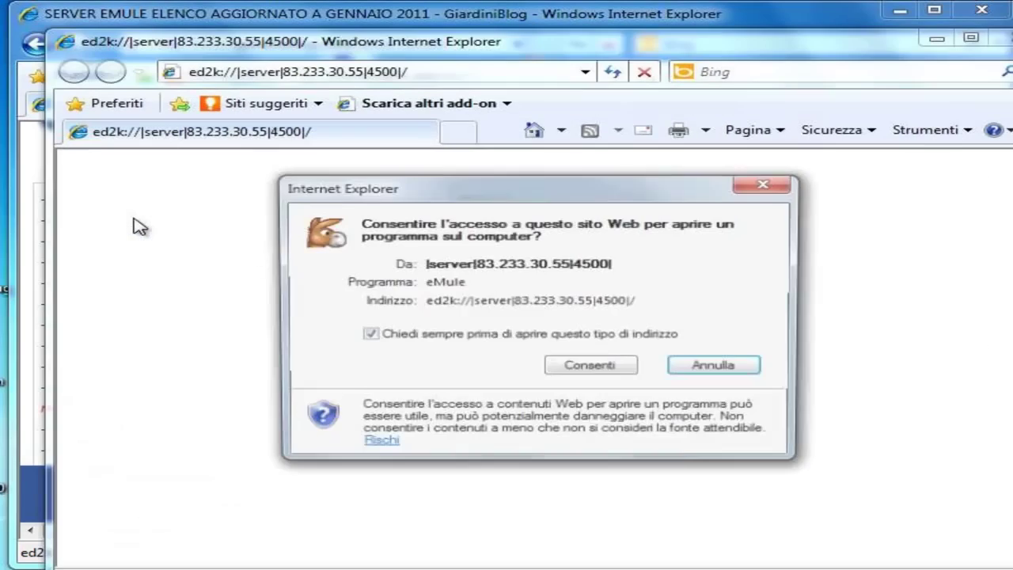
{"action": "left_click", "coordinate": [606, 369]}
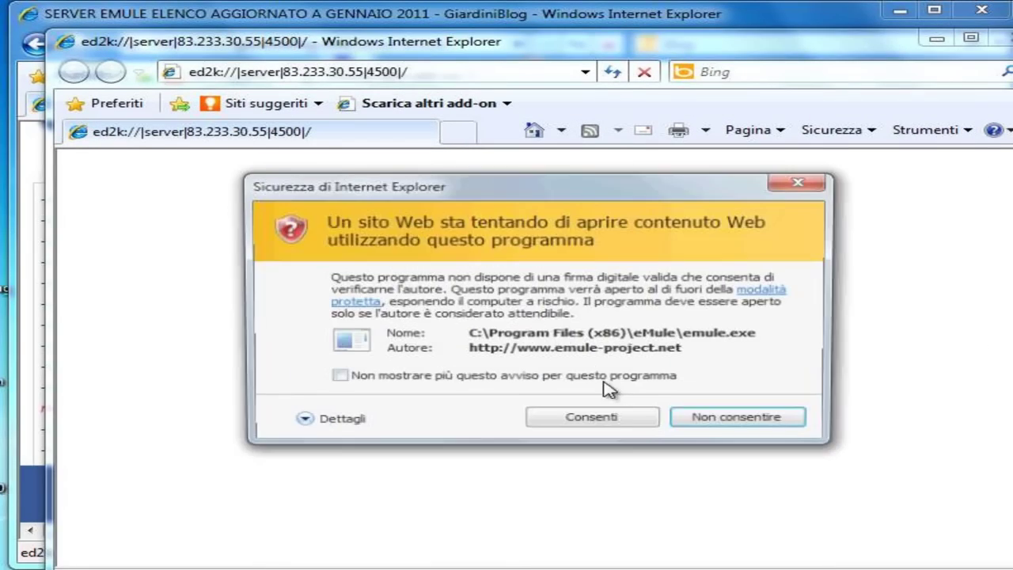
{"action": "left_click", "coordinate": [616, 424]}
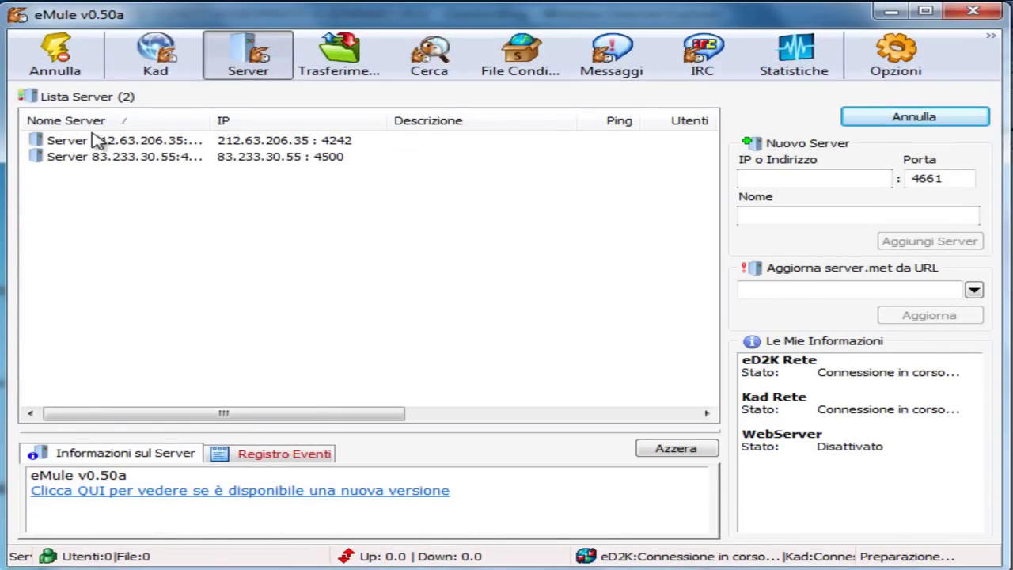
{"action": "left_click", "coordinate": [988, 14]}
{"action": "left_click", "coordinate": [475, 323]}
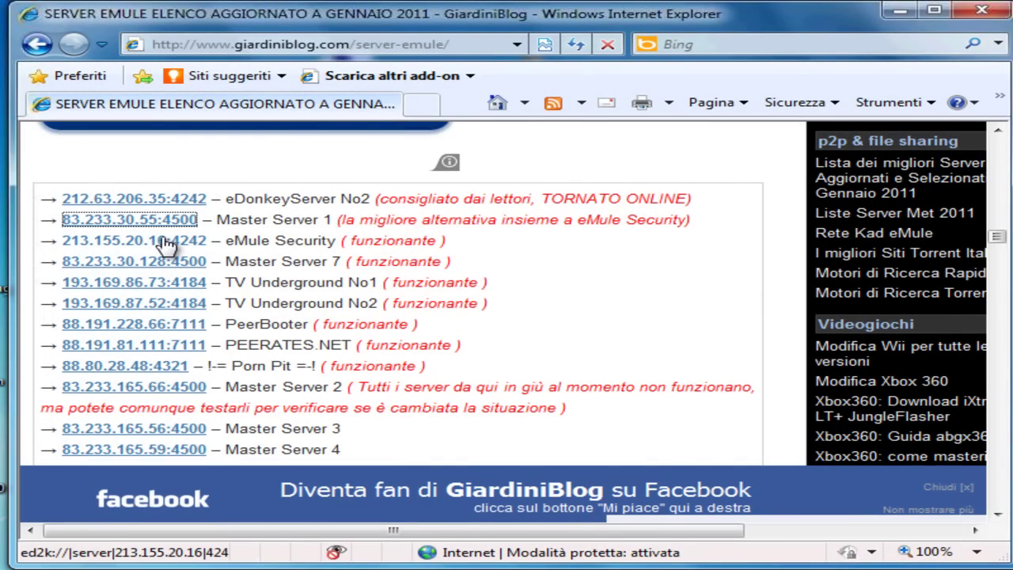
Step: Add the eMule Security server (213.155.20.16:4242) to eMule from the blog's list and review the eD2K and Kad connection information
{"action": "left_click", "coordinate": [164, 244]}
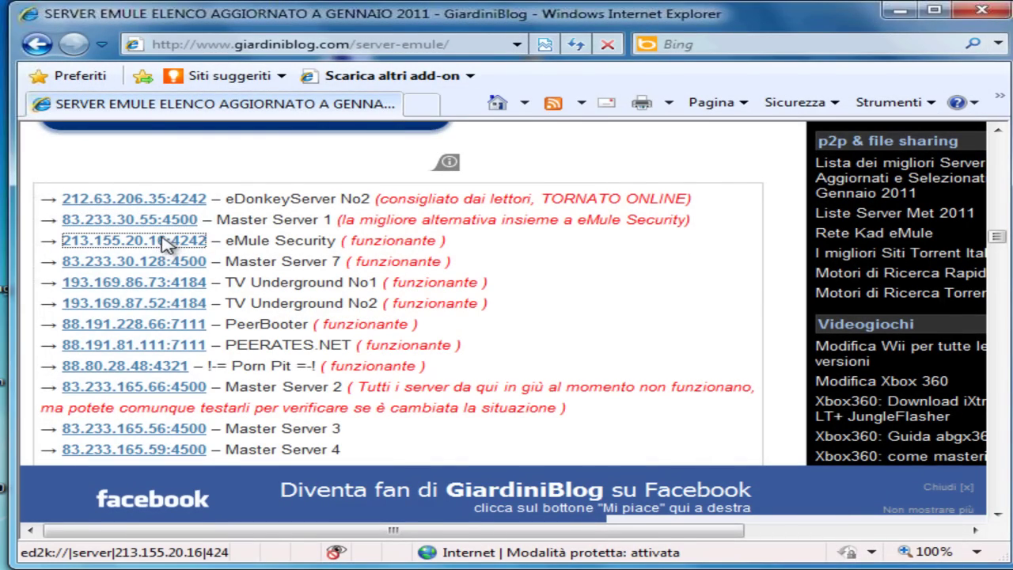
{"action": "left_click", "coordinate": [581, 369]}
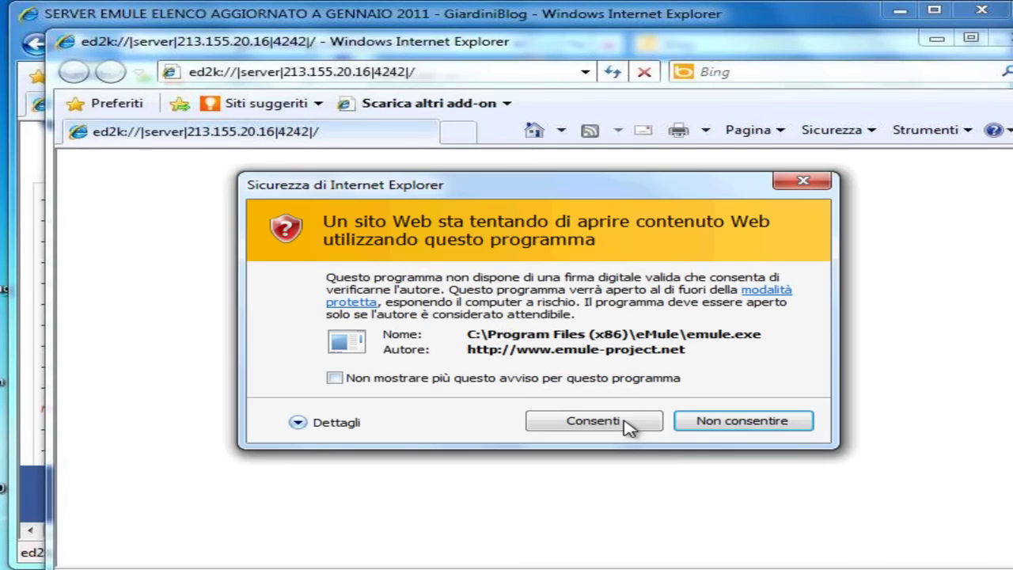
{"action": "left_click", "coordinate": [625, 424]}
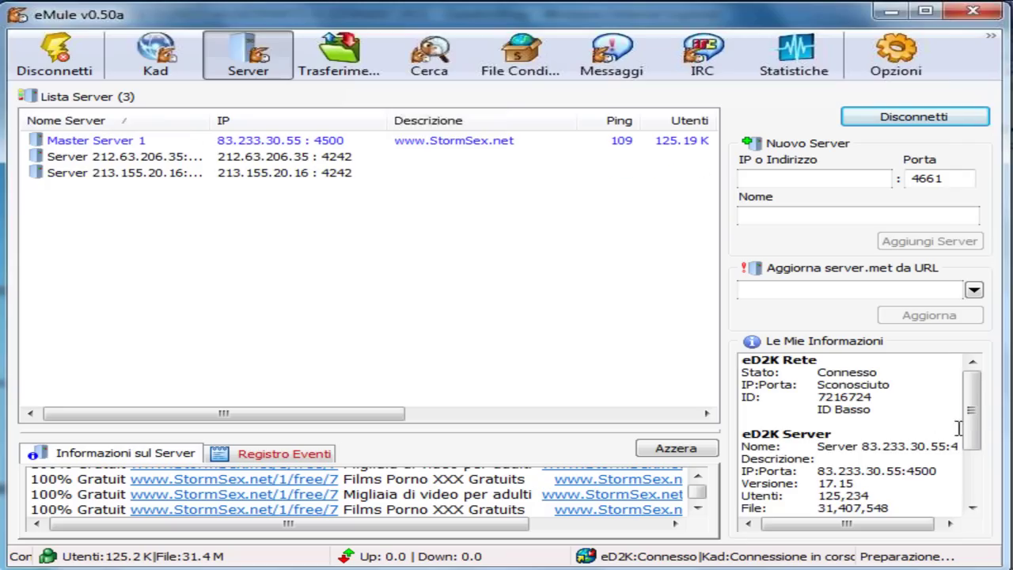
{"action": "scroll", "coordinate": [958, 428], "scroll_direction": "down", "scroll_amount": 3}
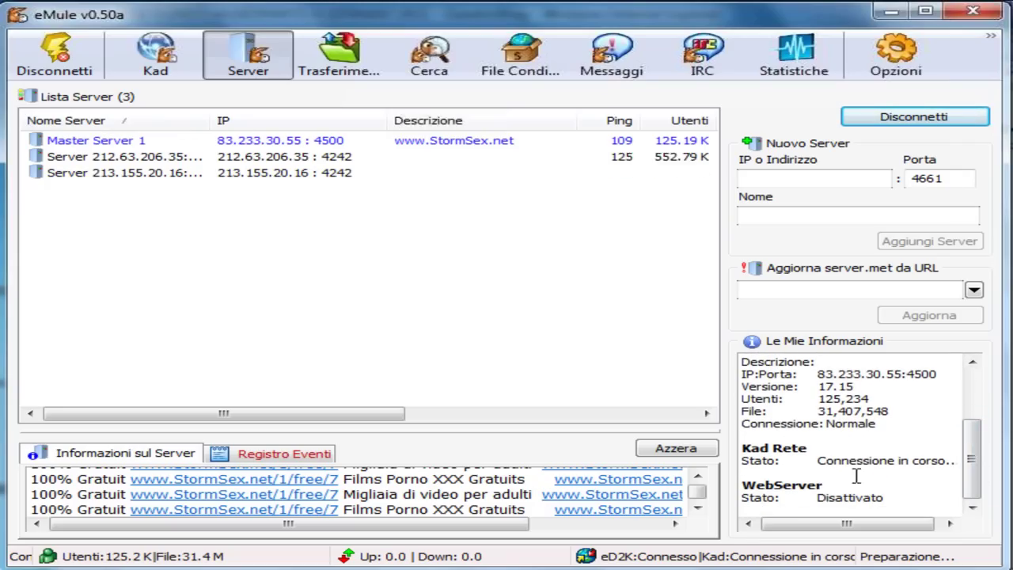